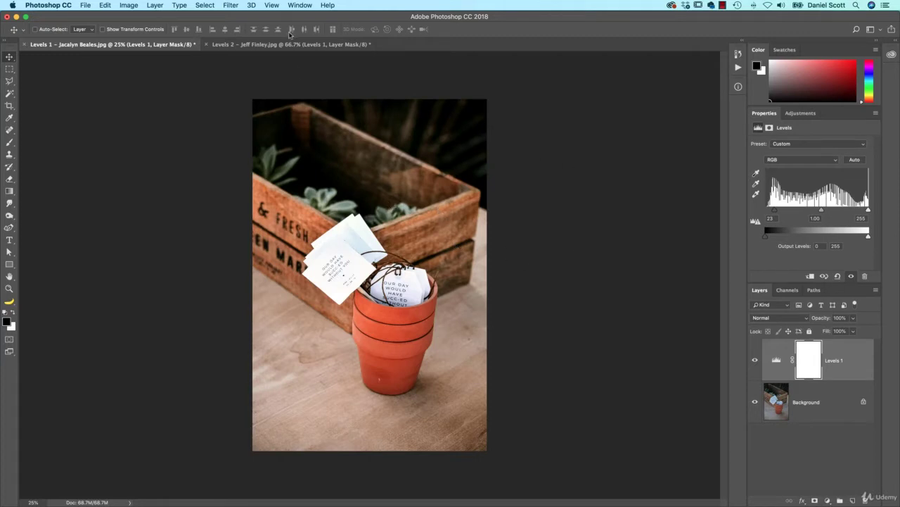
Step: Switch to the finished desert photo and compare it with its Levels 1 adjustment layer hidden and shown
{"action": "left_click", "coordinate": [290, 44]}
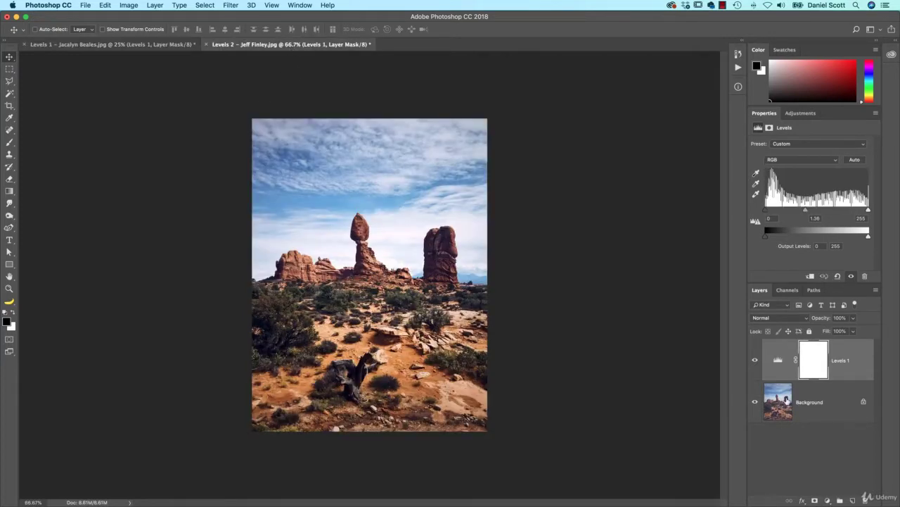
{"action": "left_click", "coordinate": [757, 361]}
{"action": "left_click", "coordinate": [755, 361]}
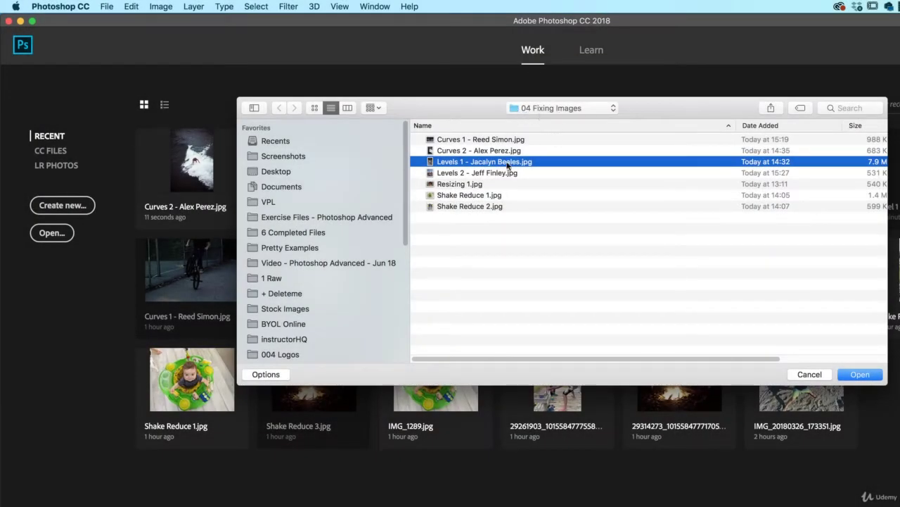
Step: Open the Levels 1 and Levels 2 JPG photos together from the 04 Fixing Images folder
{"action": "left_click", "coordinate": [477, 175], "text": "shift"}
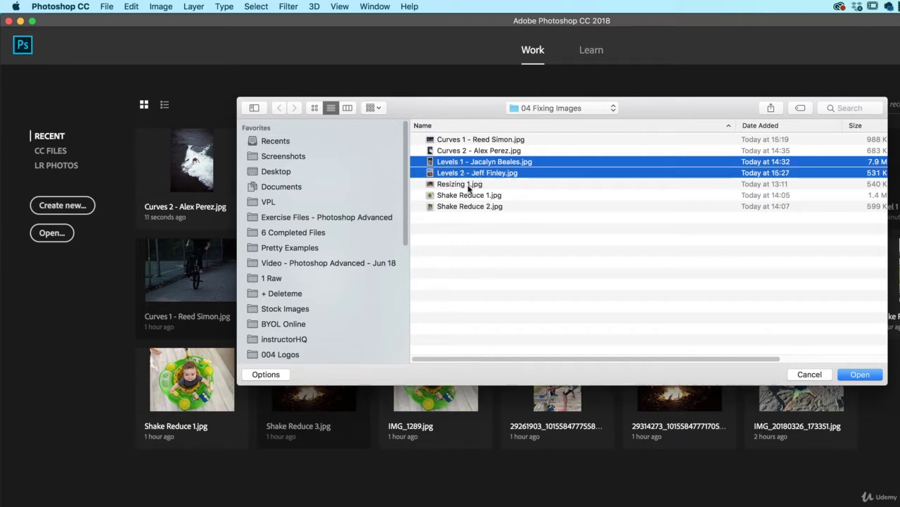
{"action": "left_click", "coordinate": [871, 377]}
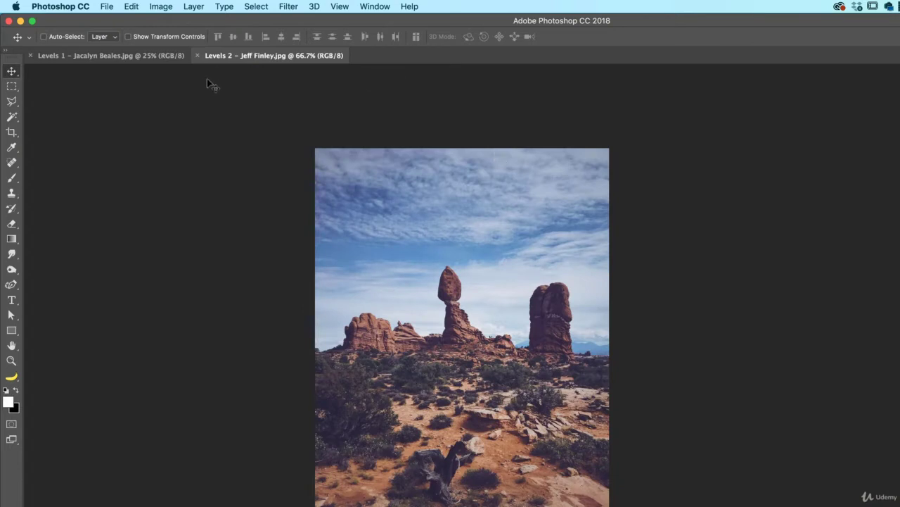
Step: Add a Levels adjustment layer above the Background of the terracotta pot photo
{"action": "left_click", "coordinate": [99, 56]}
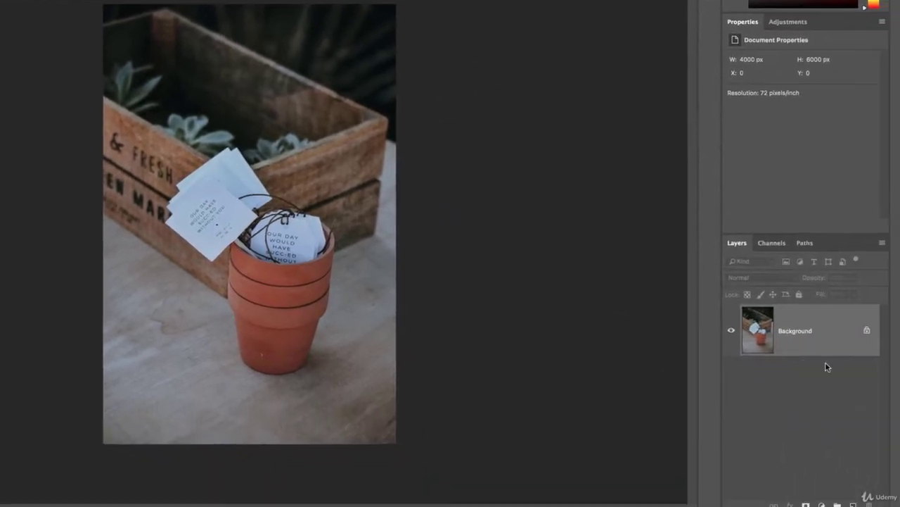
{"action": "left_click", "coordinate": [777, 14]}
{"action": "left_click", "coordinate": [757, 40]}
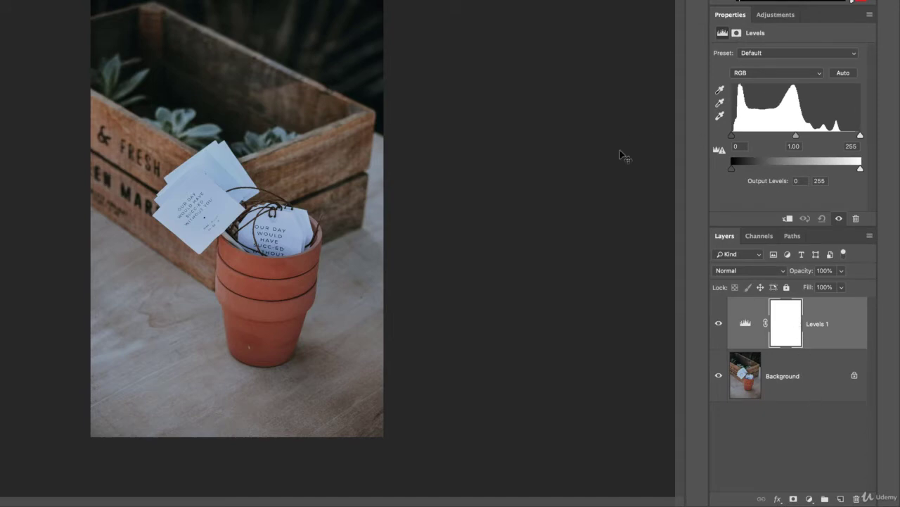
Step: Try the automatic Levels correction on the pot photo, compare it with the original, and undo it
{"action": "left_click", "coordinate": [844, 74]}
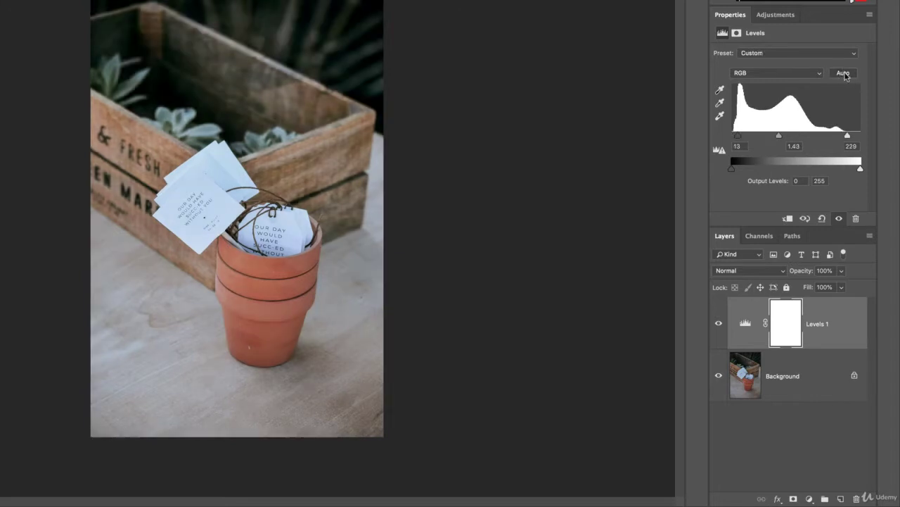
{"action": "left_click", "coordinate": [719, 323]}
{"action": "left_click", "coordinate": [719, 324]}
{"action": "key", "text": "ctrl+z"}
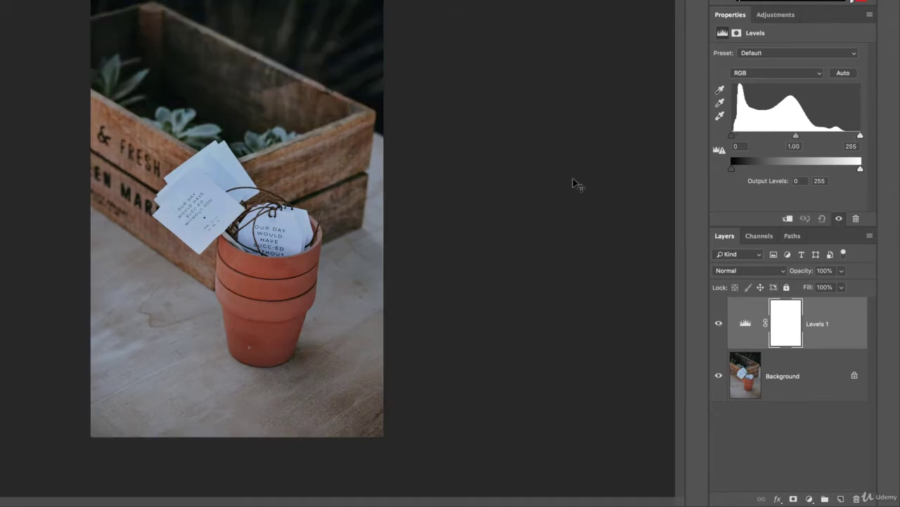
Step: Preview the Monochromatic Contrast, Per Channel Contrast, Dark & Light Colors, and Brightness and Contrast auto-correction algorithms, and discard the options
{"action": "left_click", "coordinate": [843, 73], "text": "alt"}
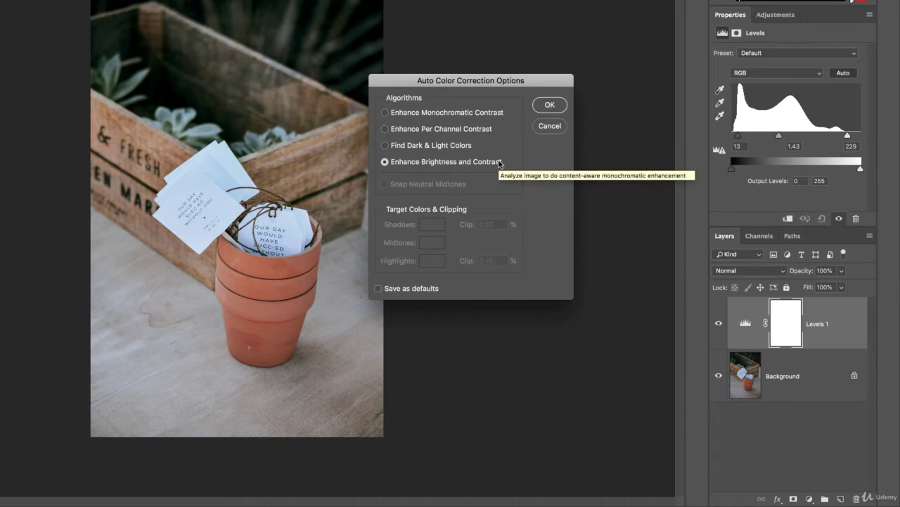
{"action": "left_click", "coordinate": [412, 113]}
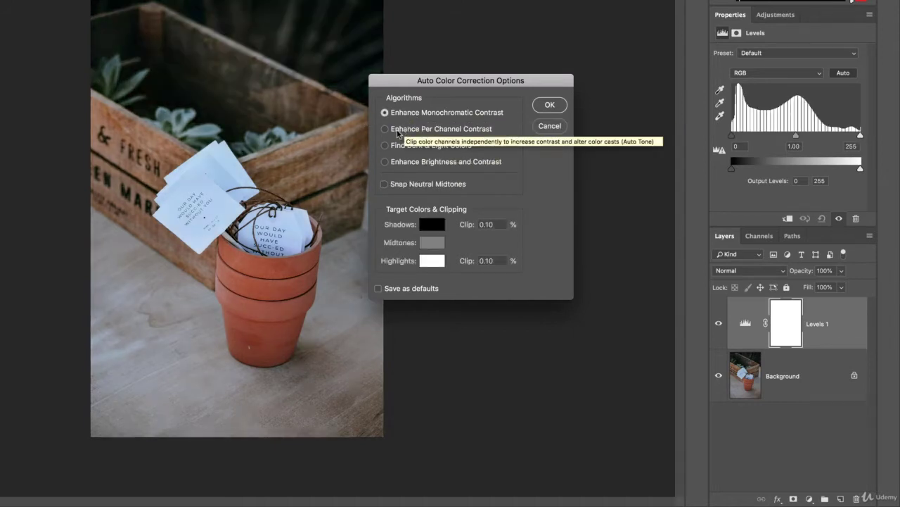
{"action": "left_click", "coordinate": [398, 132]}
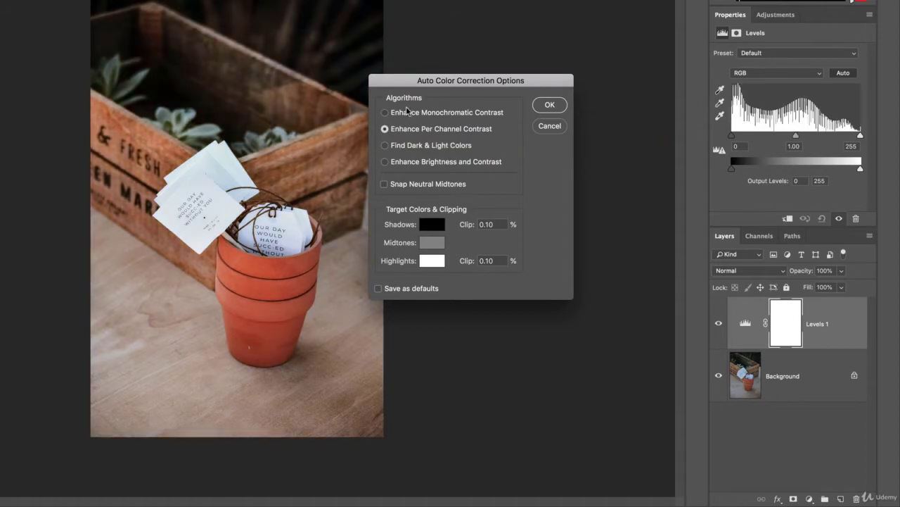
{"action": "left_click", "coordinate": [406, 147]}
{"action": "left_click", "coordinate": [406, 163]}
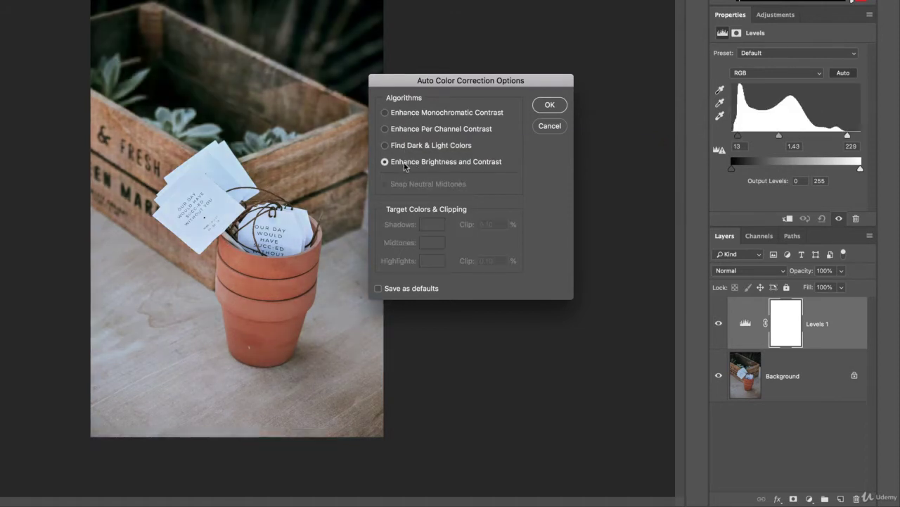
{"action": "left_click", "coordinate": [407, 118]}
{"action": "left_click", "coordinate": [407, 130]}
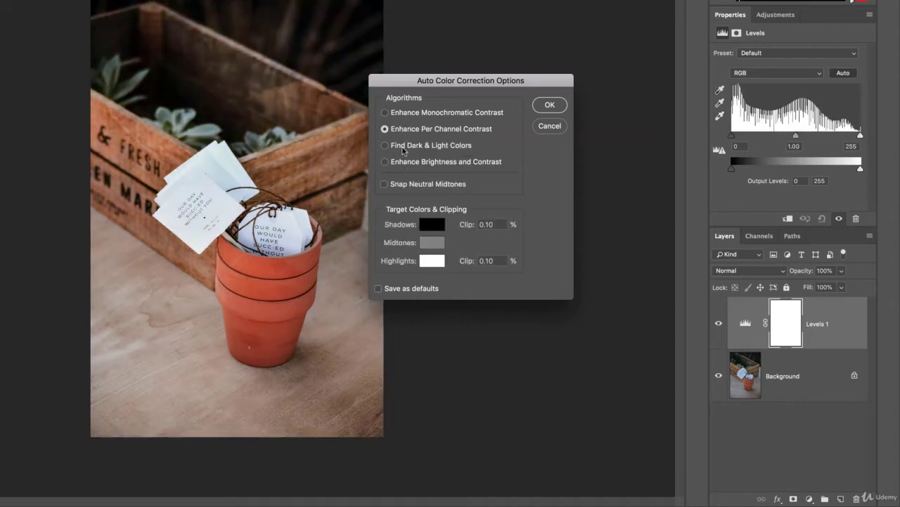
{"action": "left_click", "coordinate": [401, 145]}
{"action": "left_click", "coordinate": [414, 163]}
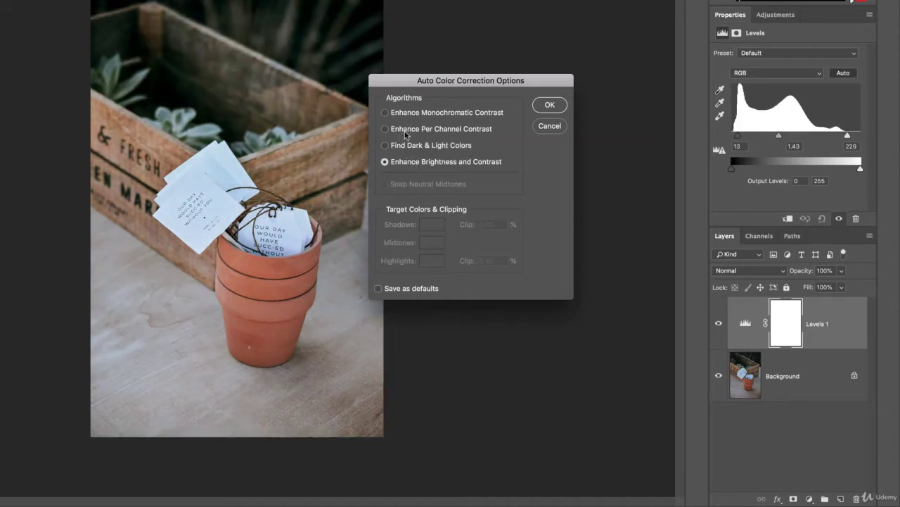
{"action": "left_click", "coordinate": [407, 133]}
{"action": "left_click", "coordinate": [404, 164]}
{"action": "left_click", "coordinate": [423, 130]}
{"action": "left_click", "coordinate": [418, 145]}
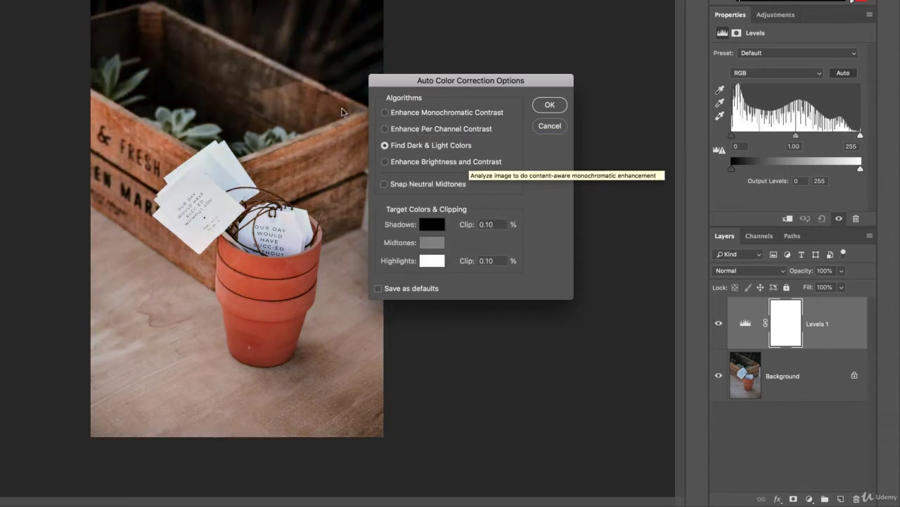
{"action": "left_click", "coordinate": [422, 162]}
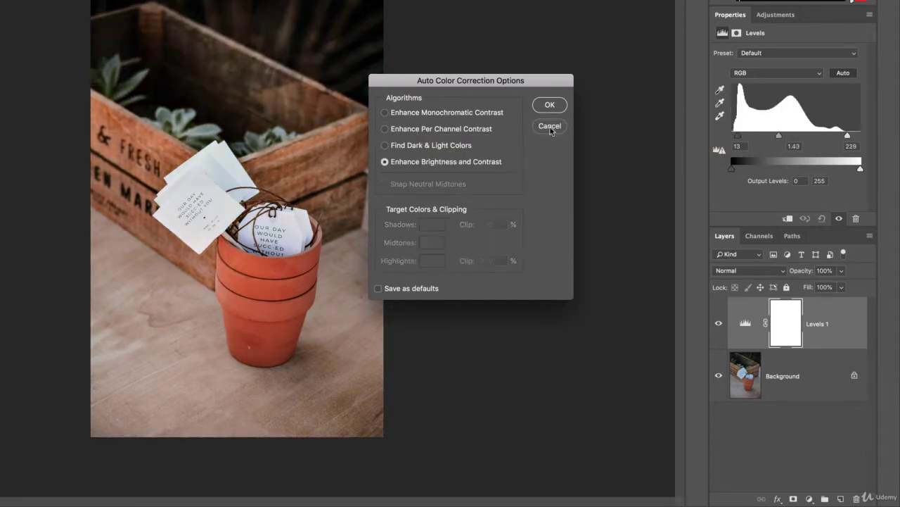
{"action": "left_click", "coordinate": [550, 126]}
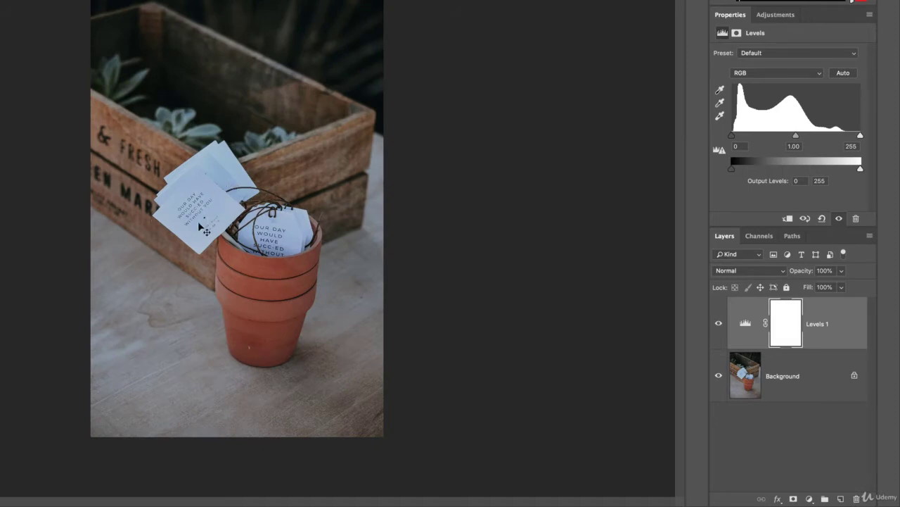
Step: Set the Levels white point by sampling the white paper card beside the terracotta pot
{"action": "left_click", "coordinate": [720, 118]}
{"action": "left_click", "coordinate": [224, 199]}
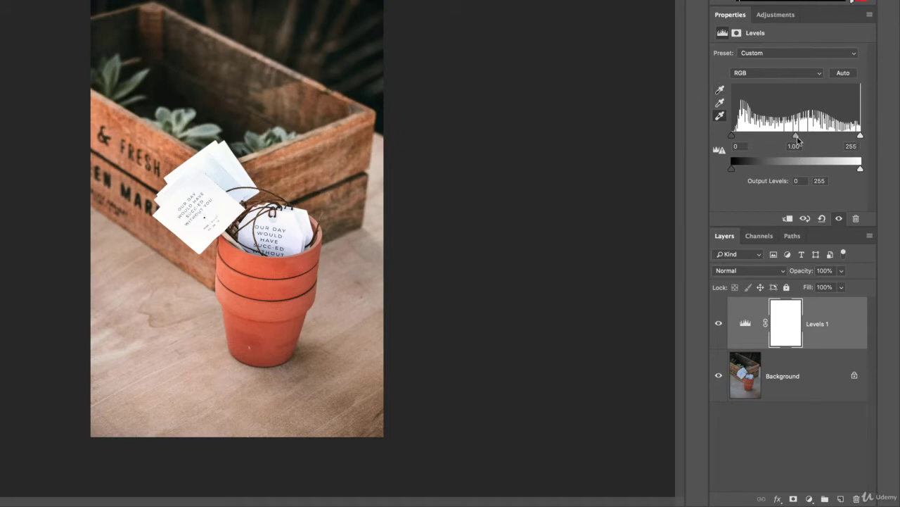
Step: Examine the Levels histograms and input values of the Red, Green and Blue channels, ending on the combined RGB channel
{"action": "left_click", "coordinate": [781, 73]}
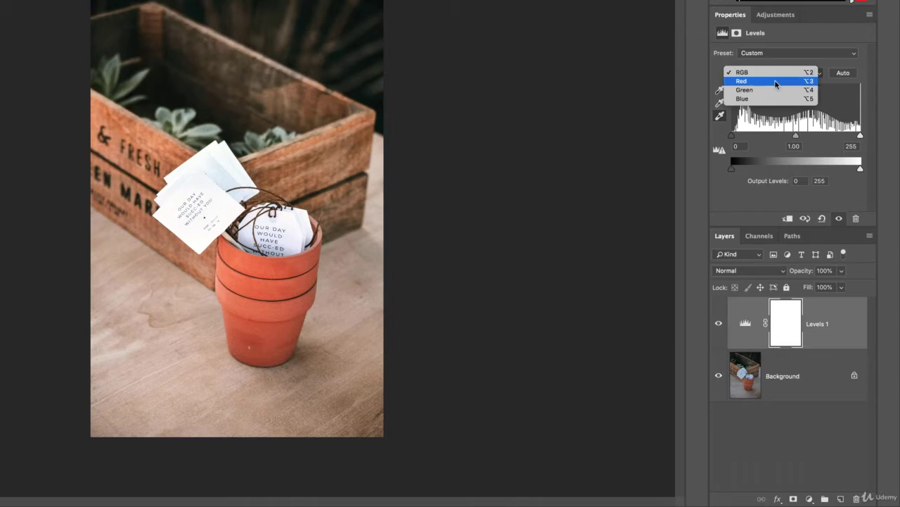
{"action": "left_click", "coordinate": [780, 82]}
{"action": "left_click", "coordinate": [771, 72]}
{"action": "left_click", "coordinate": [770, 82]}
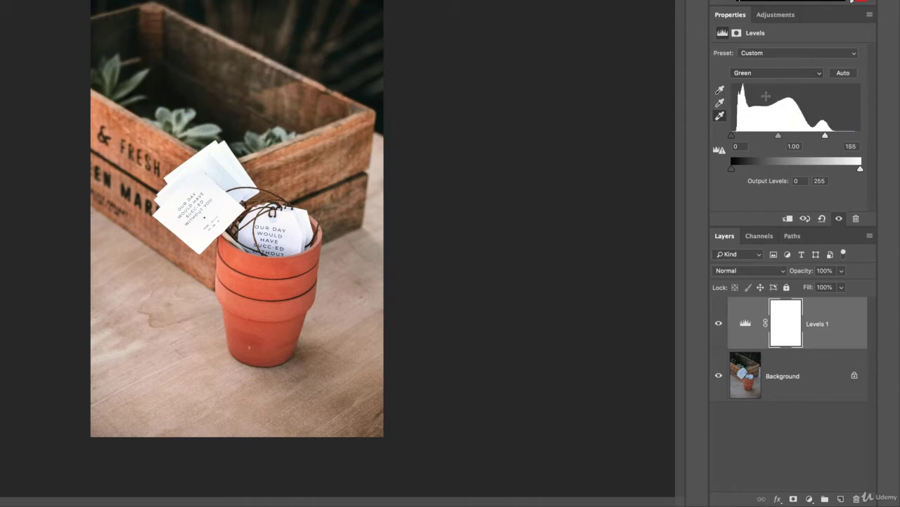
{"action": "left_click", "coordinate": [776, 73]}
{"action": "left_click", "coordinate": [772, 90]}
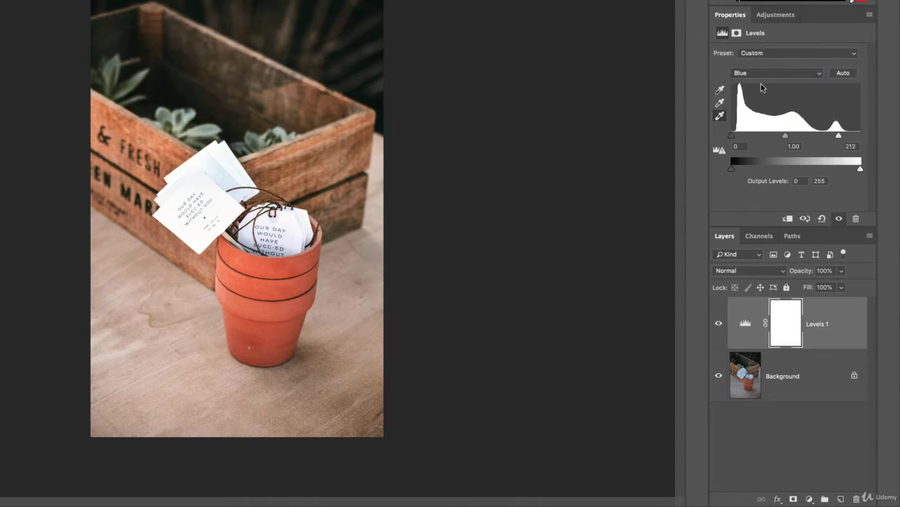
{"action": "left_click", "coordinate": [762, 73]}
{"action": "left_click", "coordinate": [764, 63]}
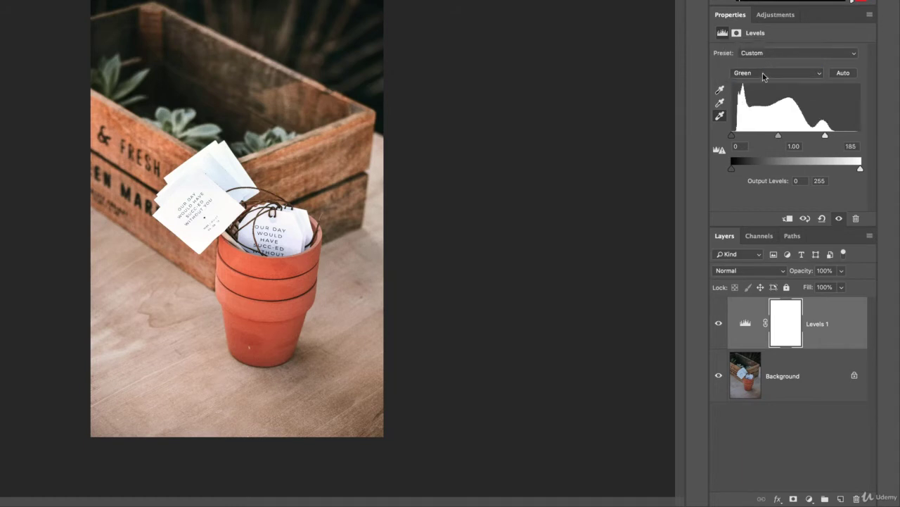
{"action": "left_click", "coordinate": [762, 74]}
{"action": "left_click", "coordinate": [765, 64]}
{"action": "left_click", "coordinate": [766, 74]}
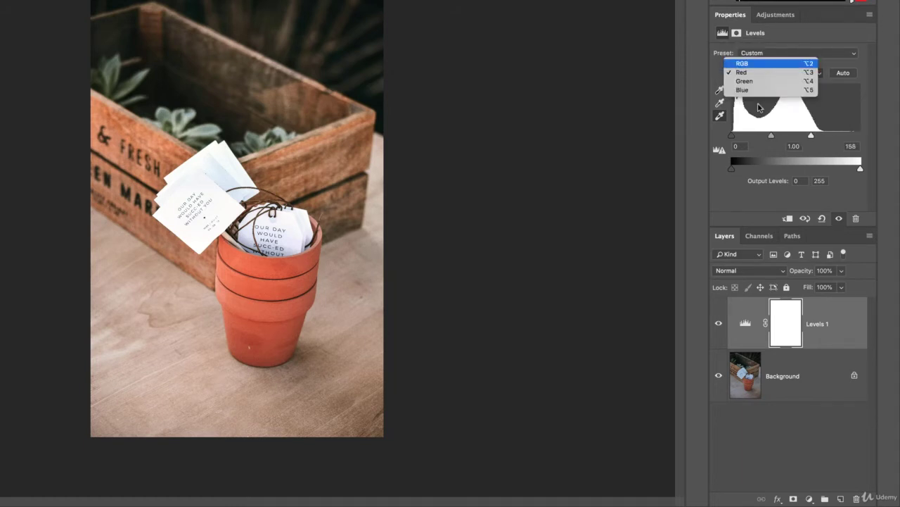
{"action": "left_click", "coordinate": [765, 64]}
Step: Compare the pot photo with the Levels 1 adjustment layer hidden and shown
{"action": "left_click", "coordinate": [718, 323]}
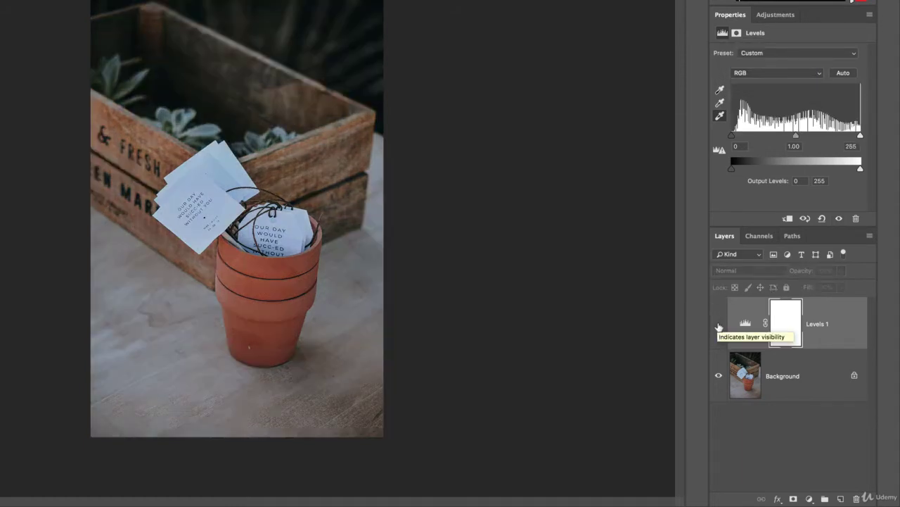
{"action": "left_click", "coordinate": [719, 325]}
{"action": "left_click", "coordinate": [719, 325]}
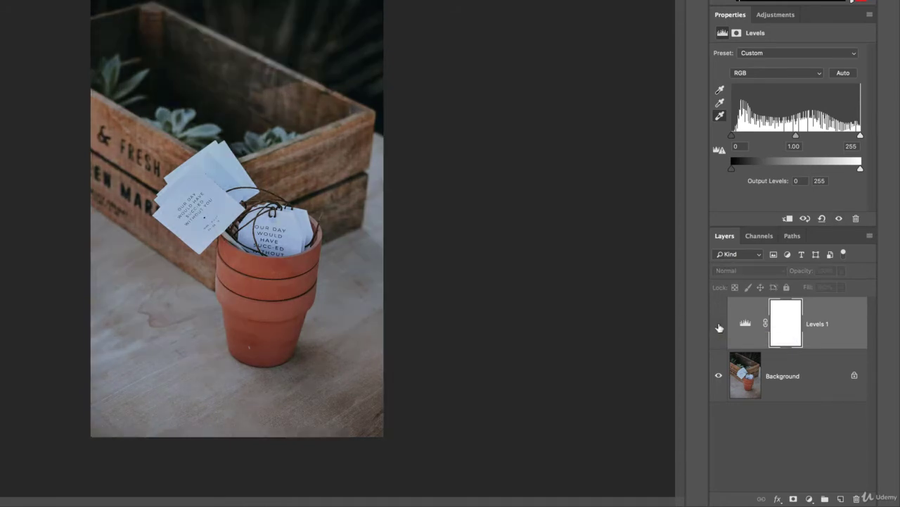
{"action": "left_click", "coordinate": [719, 325]}
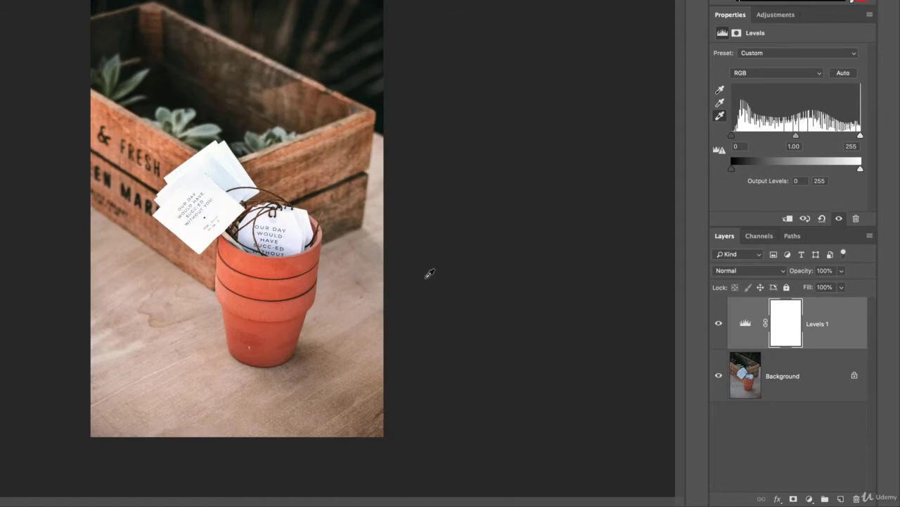
Step: Switch to Chrome to browse the Amazon results for white balance cards, and return to Photoshop
{"action": "key", "text": "super+Tab"}
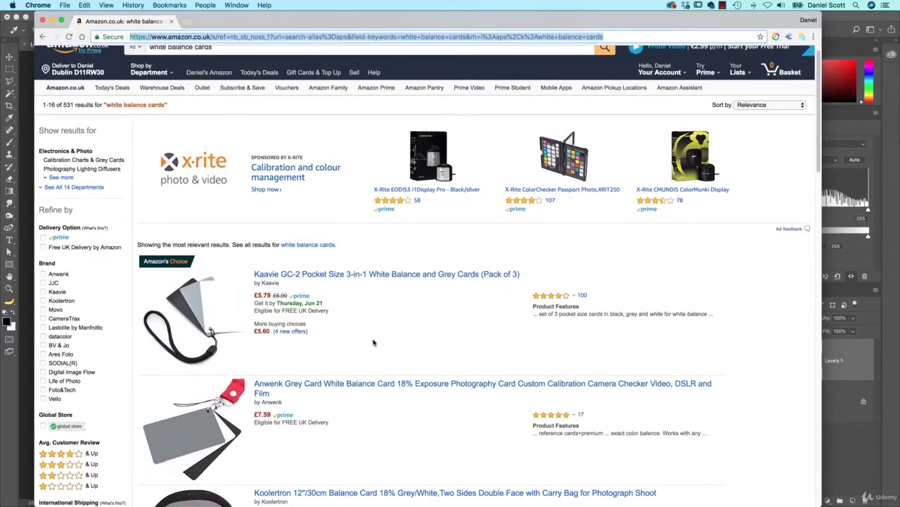
{"action": "scroll", "coordinate": [380, 334], "scroll_direction": "down", "scroll_amount": 3}
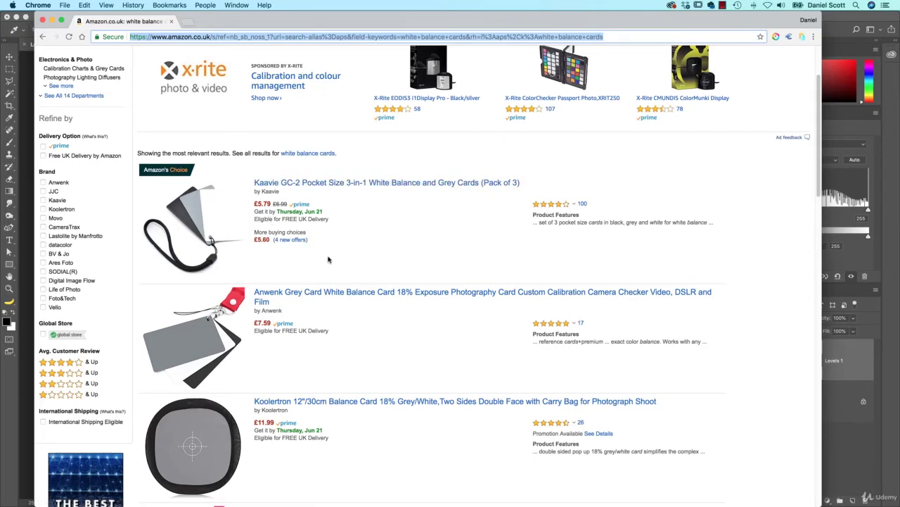
{"action": "scroll", "coordinate": [354, 293], "scroll_direction": "down", "scroll_amount": 8}
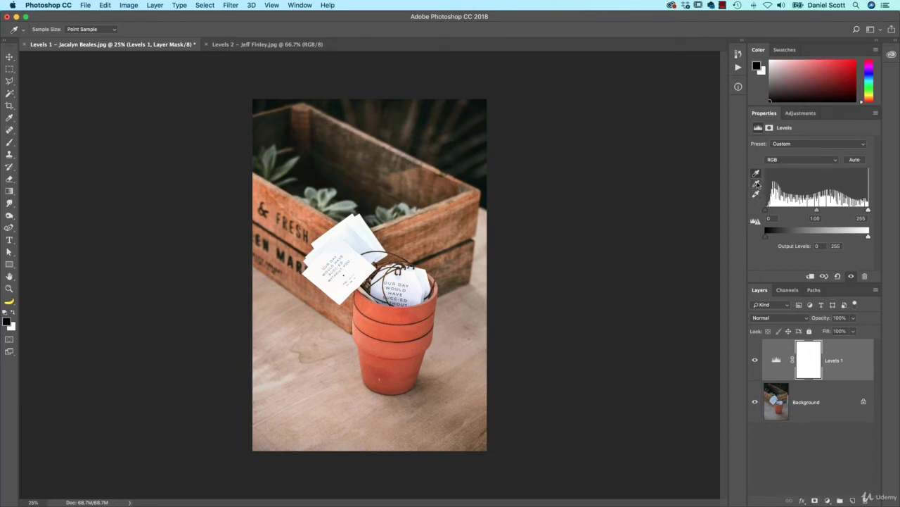
{"action": "key", "text": "super+Tab"}
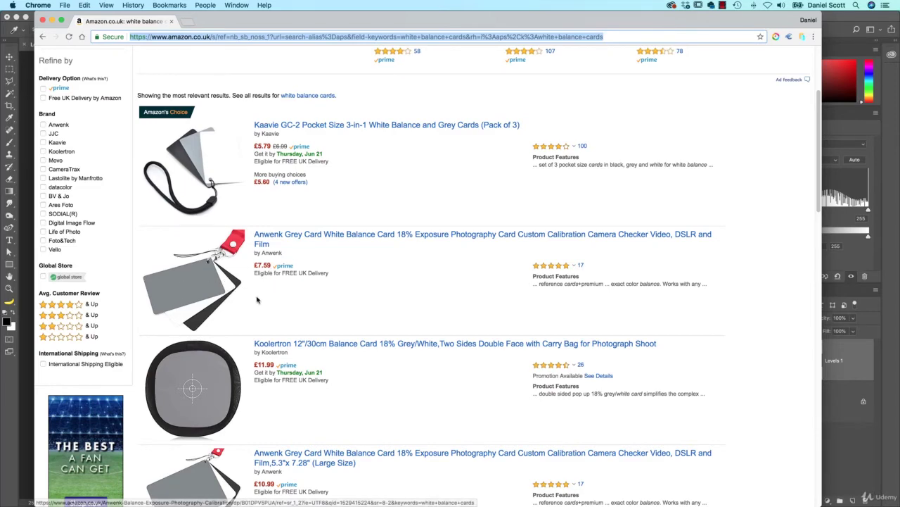
{"action": "key", "text": "super+Tab"}
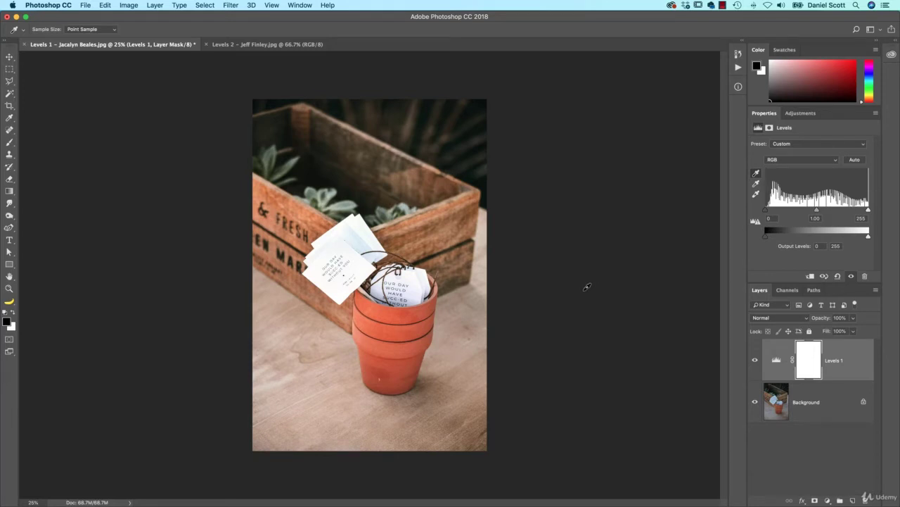
Step: Switch to the desert rock photo and add a Levels adjustment layer above its Background
{"action": "left_click", "coordinate": [234, 45]}
{"action": "key", "text": "v"}
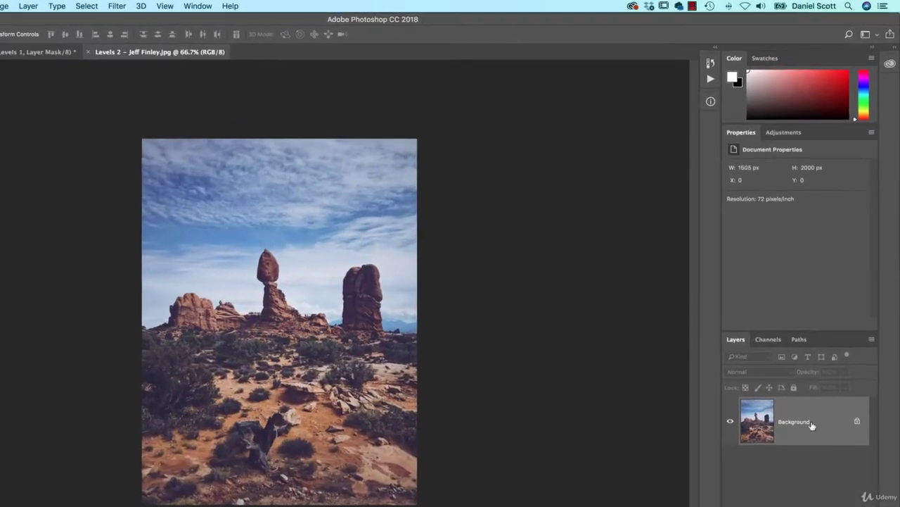
{"action": "left_click", "coordinate": [777, 136]}
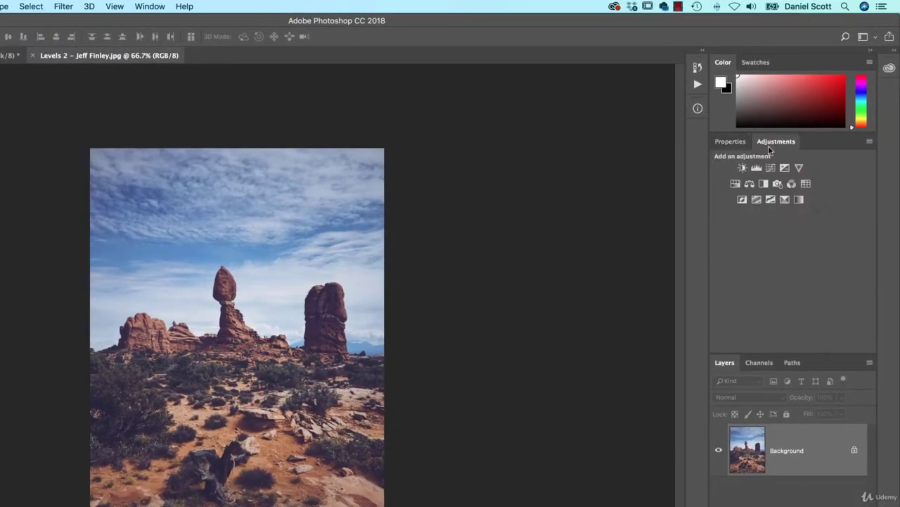
{"action": "left_click", "coordinate": [757, 168]}
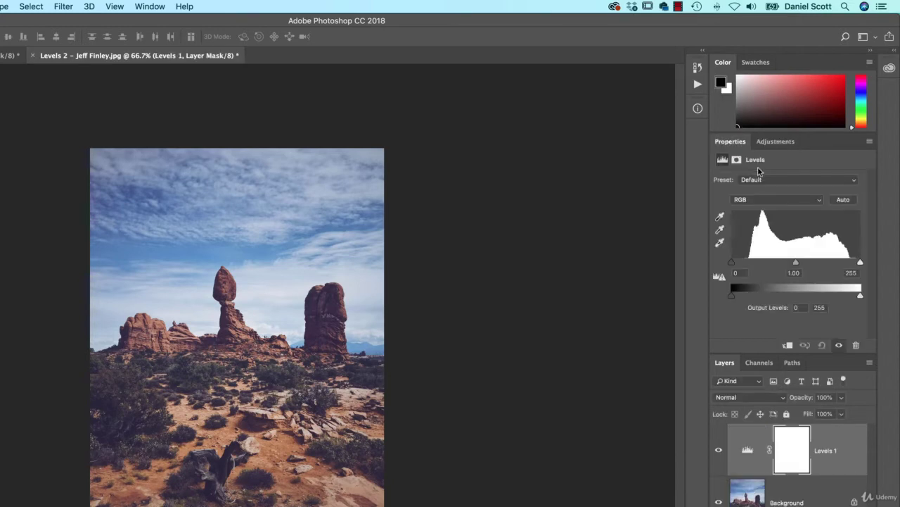
Step: Set the desert photo's Levels shadow input to 131 and its highlight input to 232
{"action": "left_click_drag", "start_coordinate": [732, 262], "coordinate": [747, 262]}
{"action": "left_click_drag", "start_coordinate": [860, 262], "coordinate": [753, 264]}
{"action": "left_click_drag", "start_coordinate": [850, 263], "coordinate": [797, 266]}
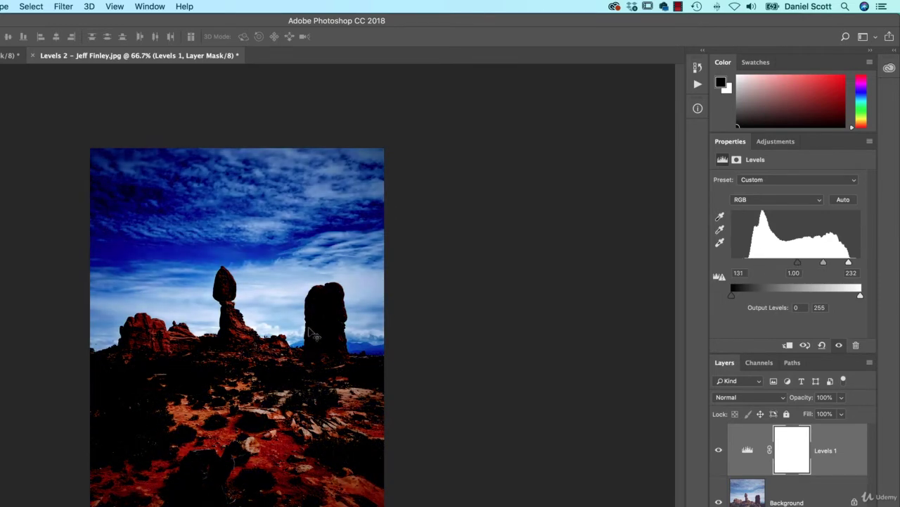
Step: Set the desert photo's composite Levels inputs to 41 for shadows, 1.09 for midtones and 231 for highlights, checking the shadow clipping
{"action": "left_click_drag", "start_coordinate": [797, 264], "coordinate": [752, 264]}
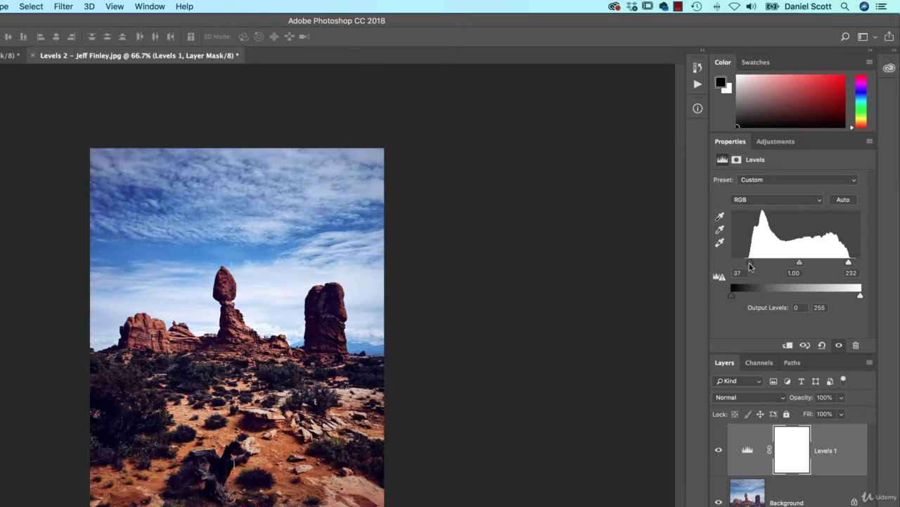
{"action": "left_click_drag", "start_coordinate": [750, 265], "coordinate": [756, 265]}
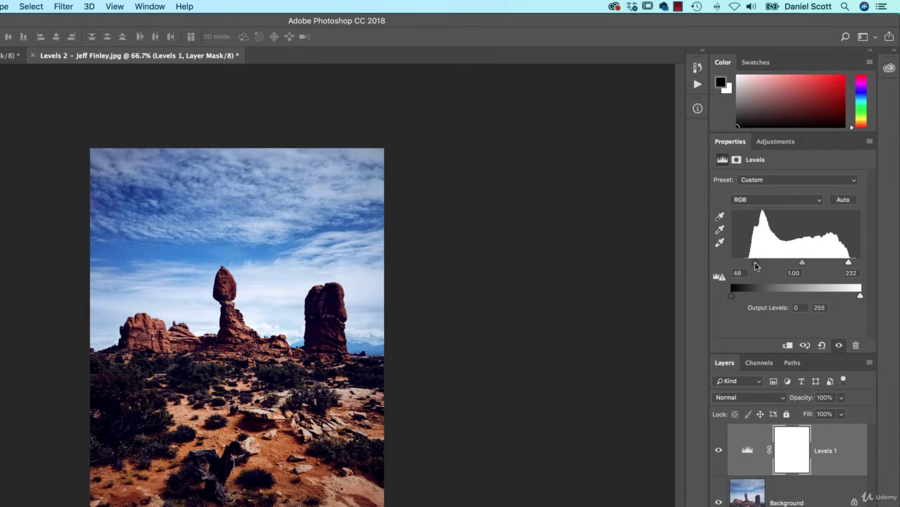
{"action": "mouse_move", "coordinate": [756, 265]}
{"action": "left_mouse_down"}
{"action": "mouse_move", "coordinate": [742, 268]}
{"action": "mouse_move", "coordinate": [753, 269]}
{"action": "left_mouse_up"}
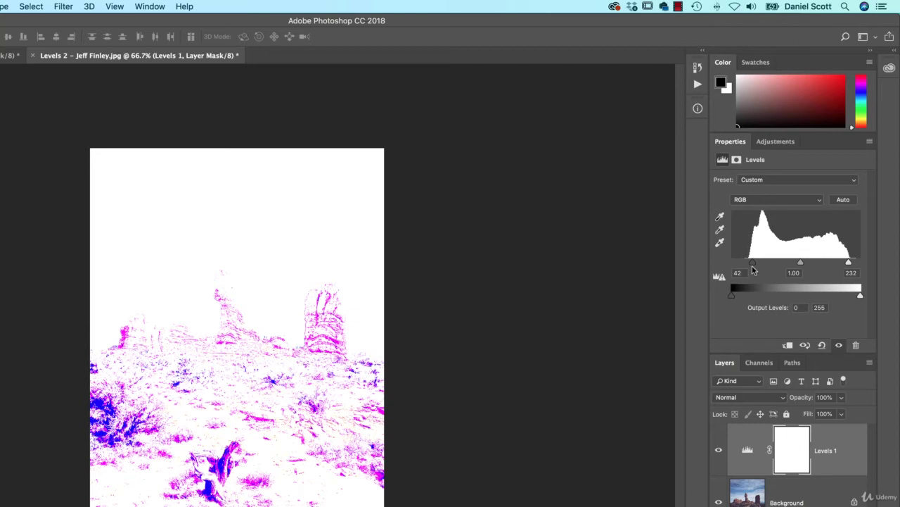
{"action": "left_click_drag", "start_coordinate": [753, 269], "coordinate": [752, 271]}
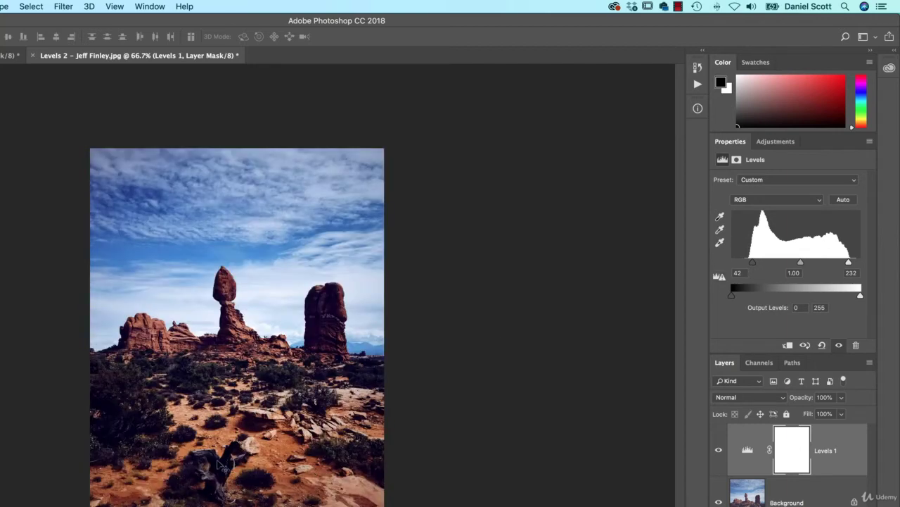
{"action": "left_click_drag", "start_coordinate": [754, 264], "coordinate": [752, 265]}
{"action": "left_click_drag", "start_coordinate": [850, 262], "coordinate": [848, 262]}
{"action": "left_click_drag", "start_coordinate": [799, 262], "coordinate": [797, 263]}
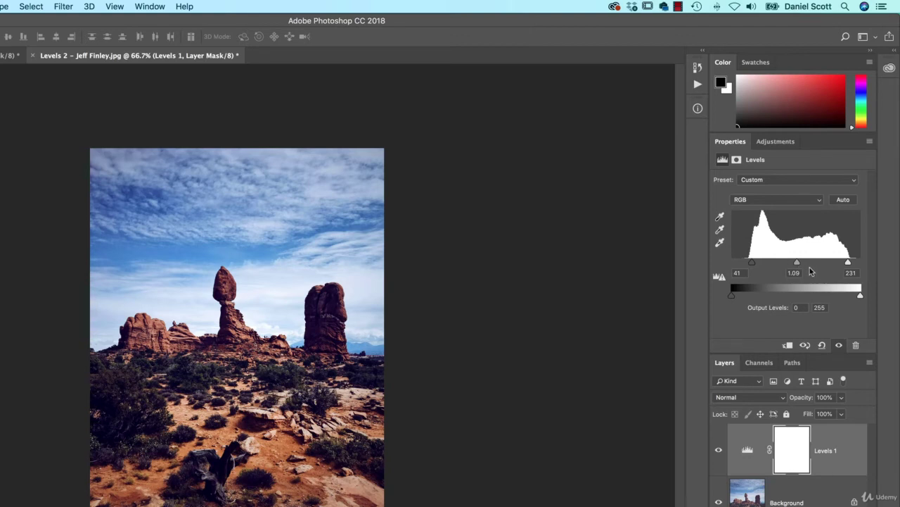
Step: Look over the available adjustment types, return to the Levels settings and reset them to their defaults
{"action": "left_click", "coordinate": [774, 142]}
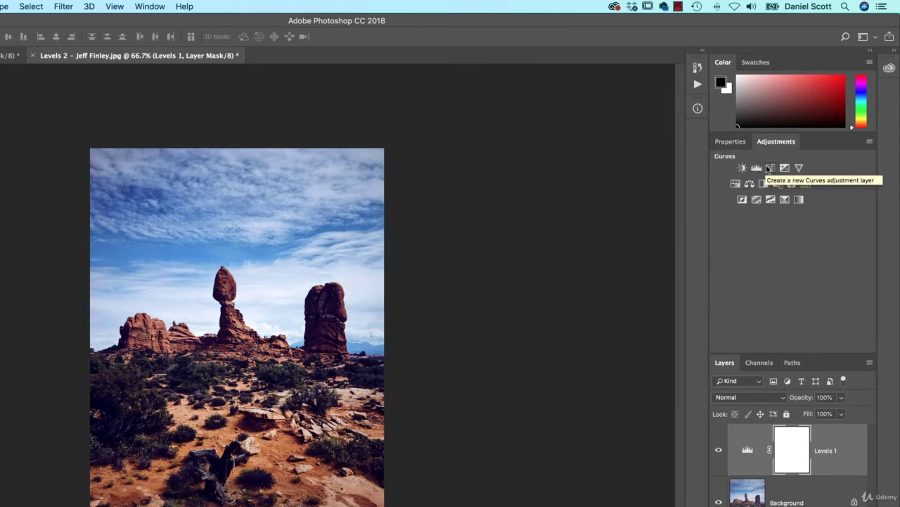
{"action": "left_click", "coordinate": [737, 142]}
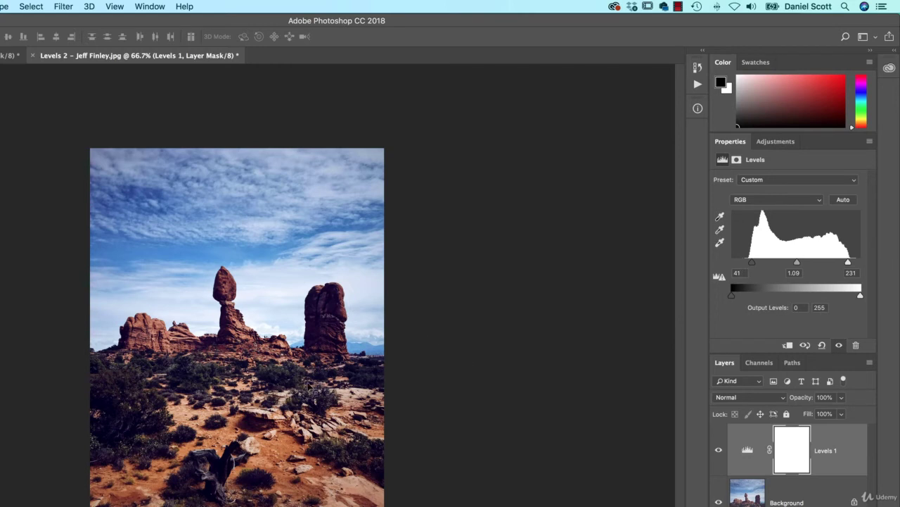
{"action": "left_click", "coordinate": [821, 345]}
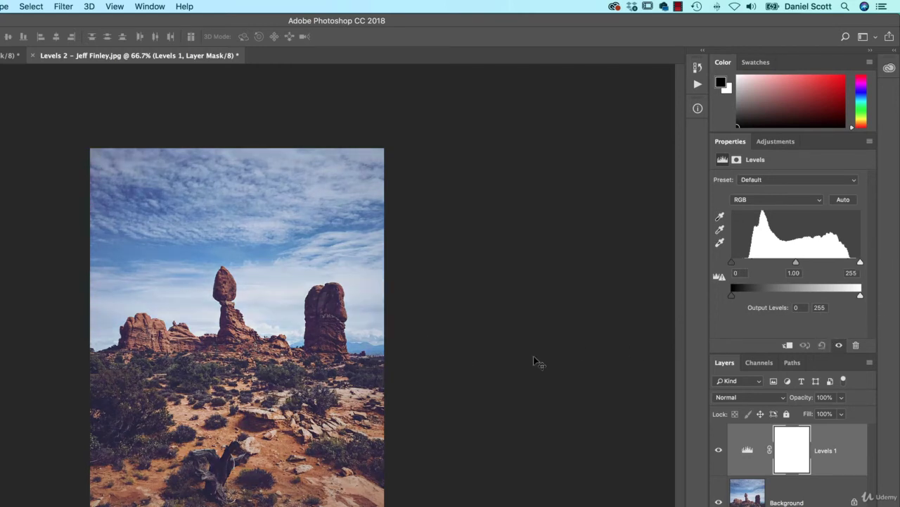
Step: View the histograms of the Red, Green and Blue channels in the Levels adjustment one after another
{"action": "left_click", "coordinate": [751, 202]}
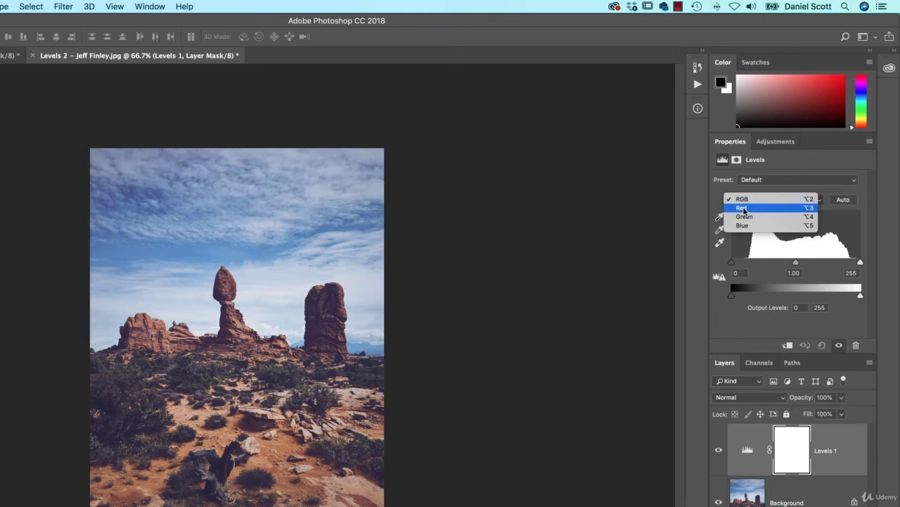
{"action": "left_click", "coordinate": [743, 208]}
{"action": "left_click", "coordinate": [746, 200]}
{"action": "left_click", "coordinate": [746, 208]}
{"action": "left_click", "coordinate": [747, 200]}
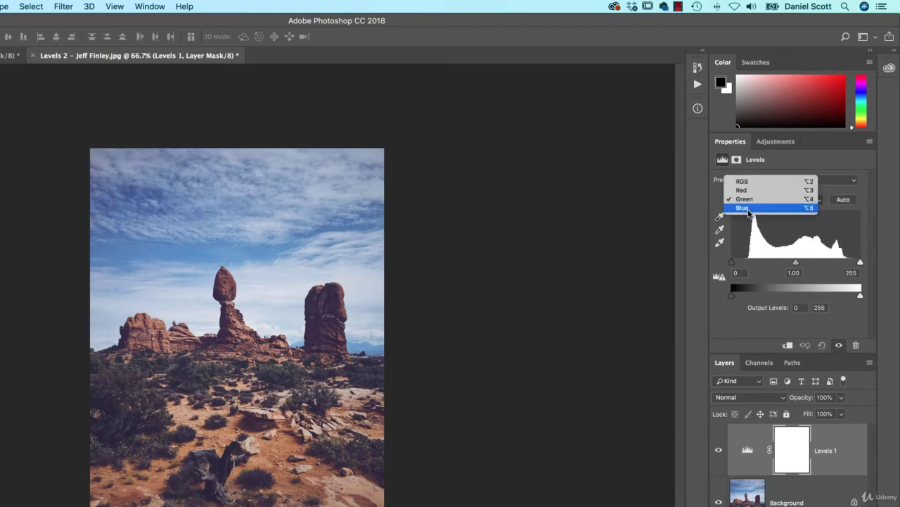
{"action": "left_click", "coordinate": [747, 209]}
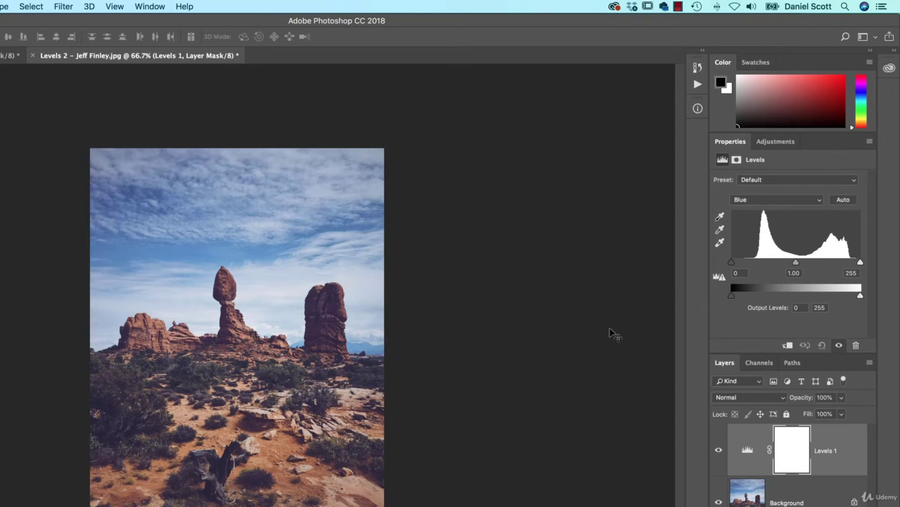
Step: Set the Red channel's Levels shadow input to 39 and its highlight input to 212
{"action": "left_click", "coordinate": [763, 200]}
{"action": "left_click", "coordinate": [755, 182]}
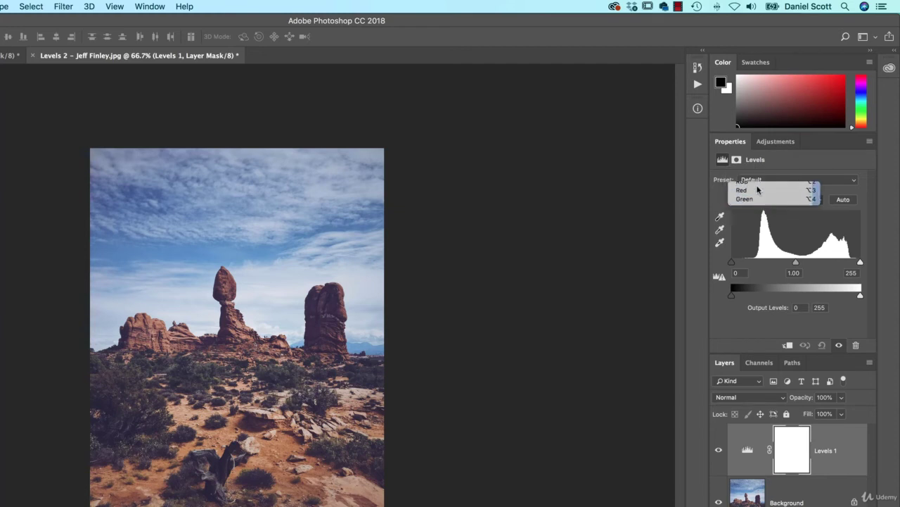
{"action": "left_click_drag", "start_coordinate": [732, 264], "coordinate": [751, 266]}
{"action": "left_click_drag", "start_coordinate": [859, 265], "coordinate": [839, 265]}
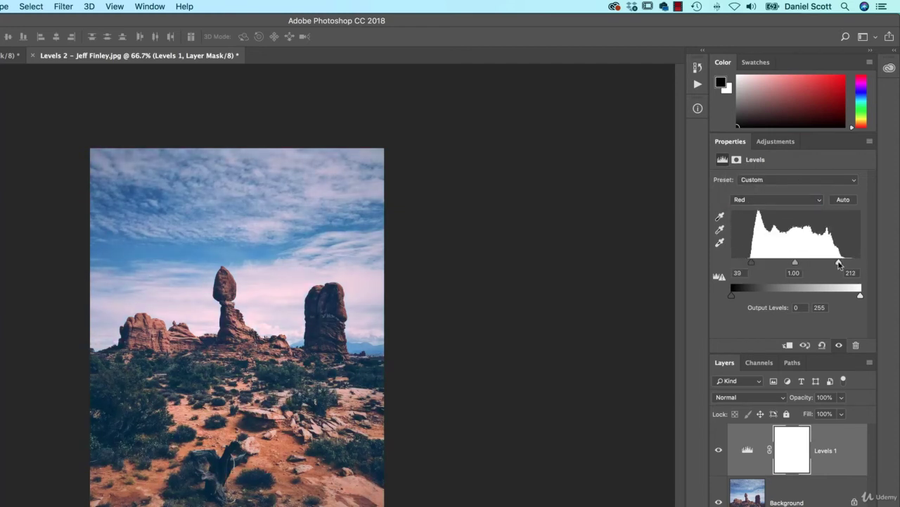
Step: Set the Green channel's Levels shadow input to 35 and its highlight input to 226
{"action": "left_click", "coordinate": [787, 199]}
{"action": "left_click", "coordinate": [780, 207]}
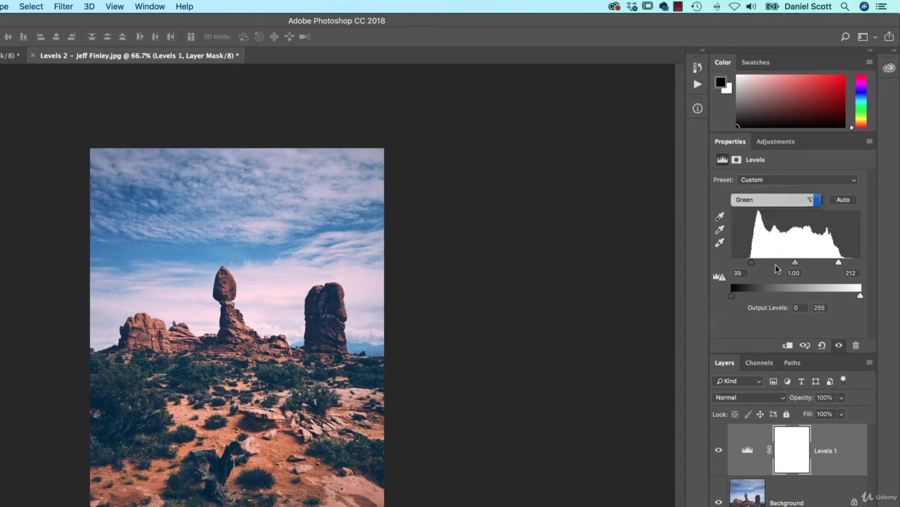
{"action": "left_click_drag", "start_coordinate": [733, 265], "coordinate": [749, 266]}
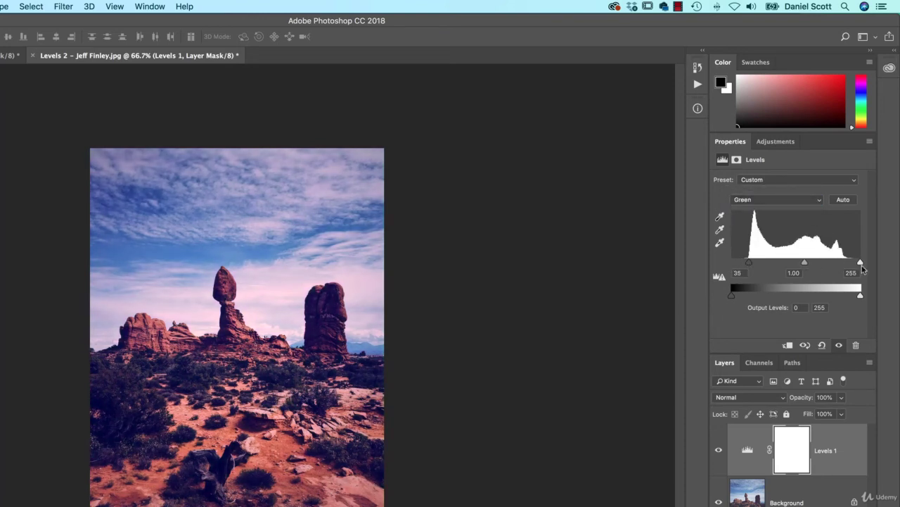
{"action": "left_click_drag", "start_coordinate": [861, 262], "coordinate": [846, 261]}
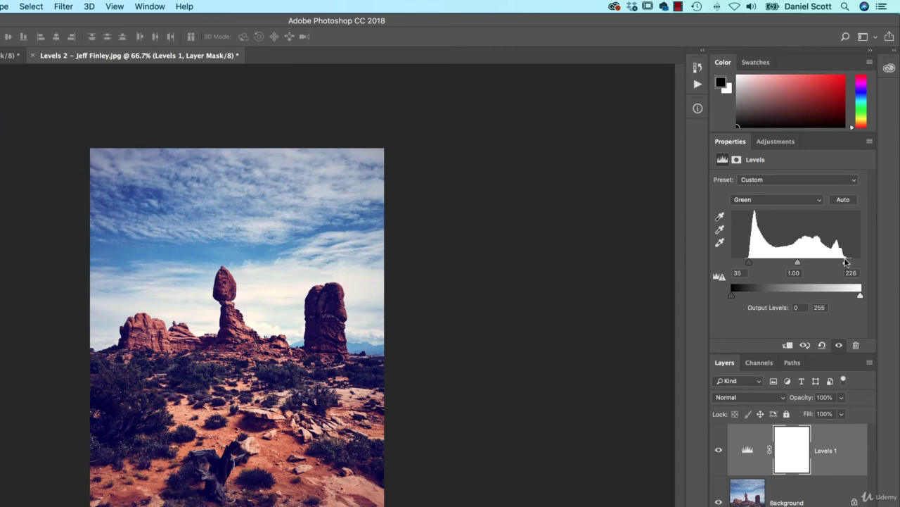
Step: Cycle repeatedly through the Red, Green and Blue channels to compare their Levels histograms and slider settings
{"action": "key", "text": "alt+5"}
{"action": "key", "text": "alt+3"}
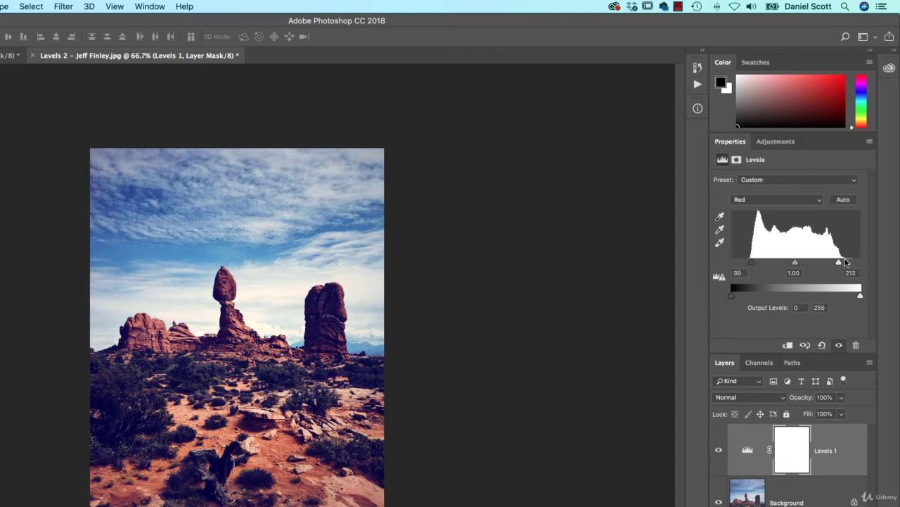
{"action": "key", "text": "alt+4"}
{"action": "key", "text": "alt+5"}
{"action": "key", "text": "alt+3"}
{"action": "key", "text": "alt+4"}
{"action": "key", "text": "alt+5"}
{"action": "key", "text": "alt+3"}
{"action": "key", "text": "alt+4"}
{"action": "key", "text": "alt+5"}
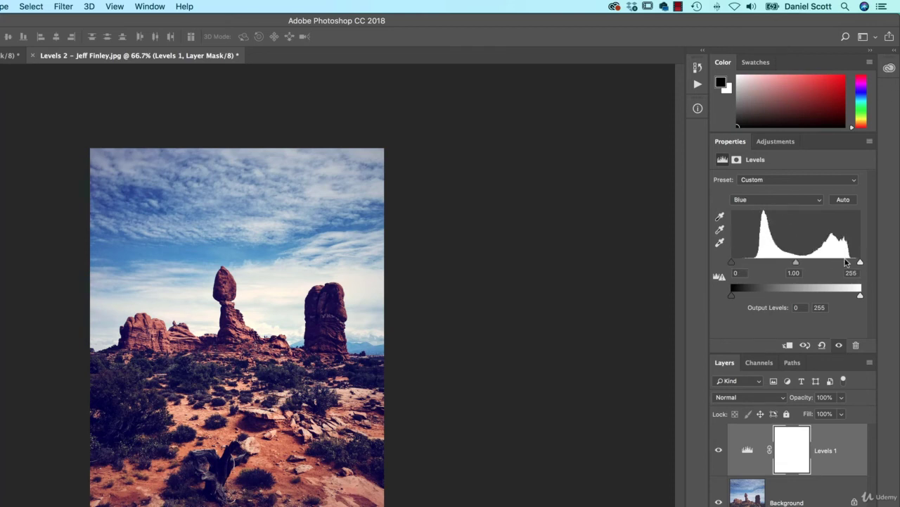
{"action": "key", "text": "alt+3"}
{"action": "key", "text": "alt+4"}
Step: Set the Blue channel's Levels shadow input to 51 and its highlight input to 230
{"action": "key", "text": "alt+5"}
{"action": "left_click_drag", "start_coordinate": [733, 267], "coordinate": [759, 269]}
{"action": "left_click_drag", "start_coordinate": [859, 263], "coordinate": [849, 263]}
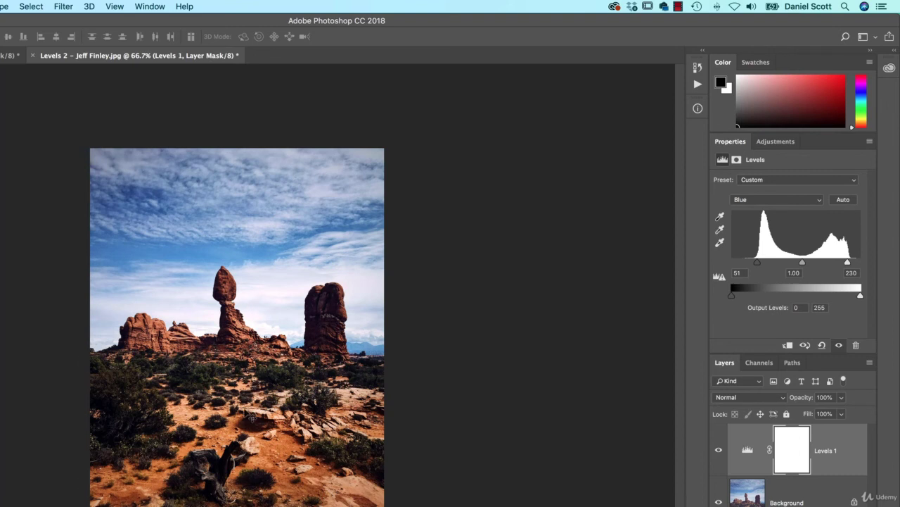
Step: Return to the composite RGB channel and set its midtone input to 1.36 and its shadow input to 0
{"action": "left_click", "coordinate": [772, 199]}
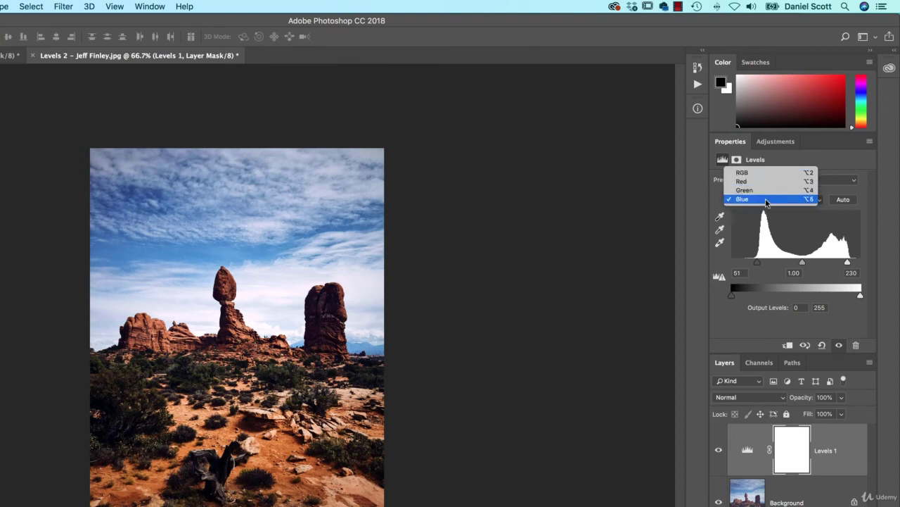
{"action": "left_click", "coordinate": [743, 173]}
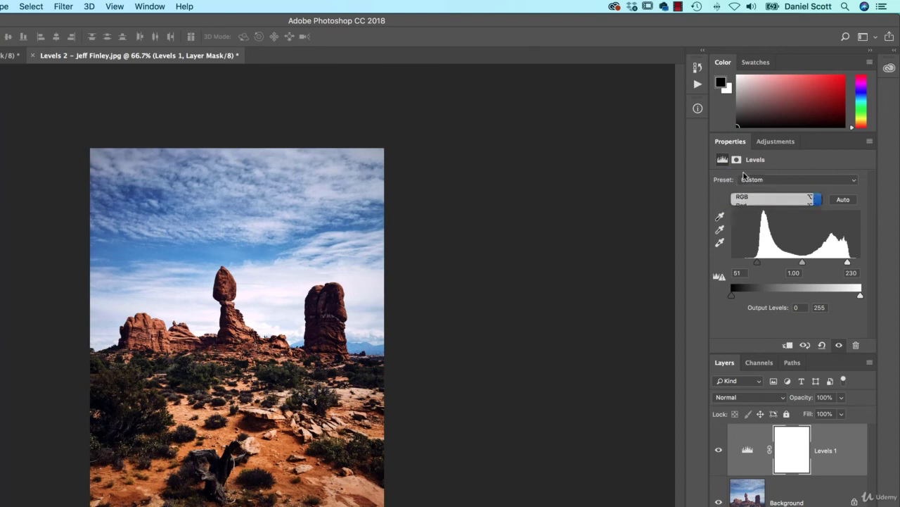
{"action": "mouse_move", "coordinate": [795, 262]}
{"action": "left_mouse_down"}
{"action": "mouse_move", "coordinate": [803, 265]}
{"action": "mouse_move", "coordinate": [781, 261]}
{"action": "left_mouse_up"}
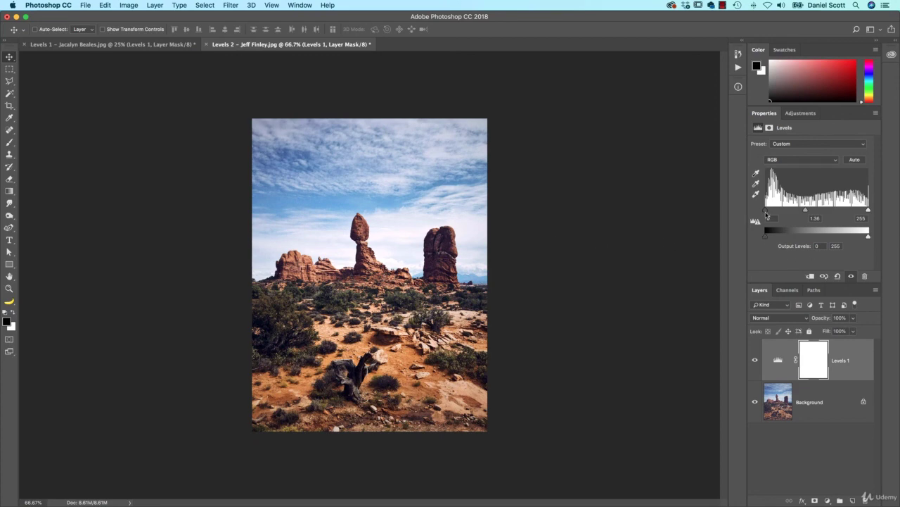
{"action": "left_click_drag", "start_coordinate": [767, 213], "coordinate": [762, 213]}
{"action": "left_click", "coordinate": [774, 160]}
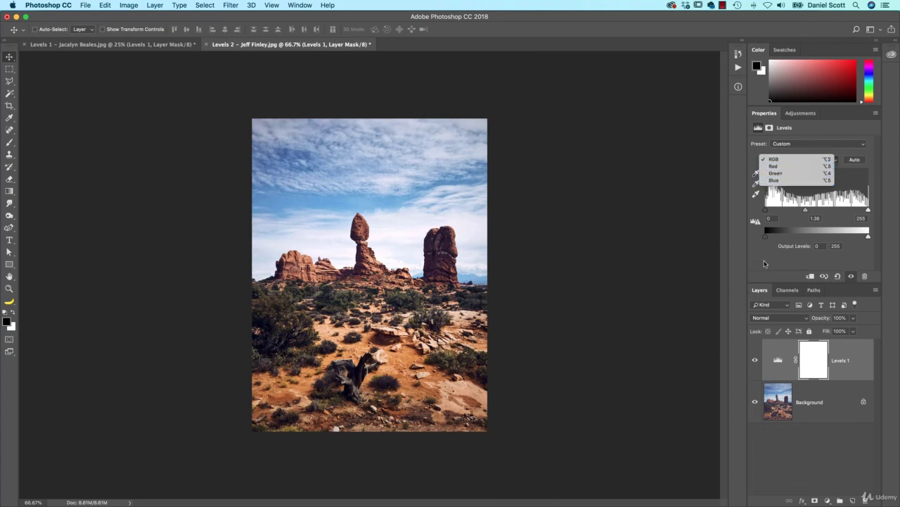
{"action": "left_click", "coordinate": [635, 325]}
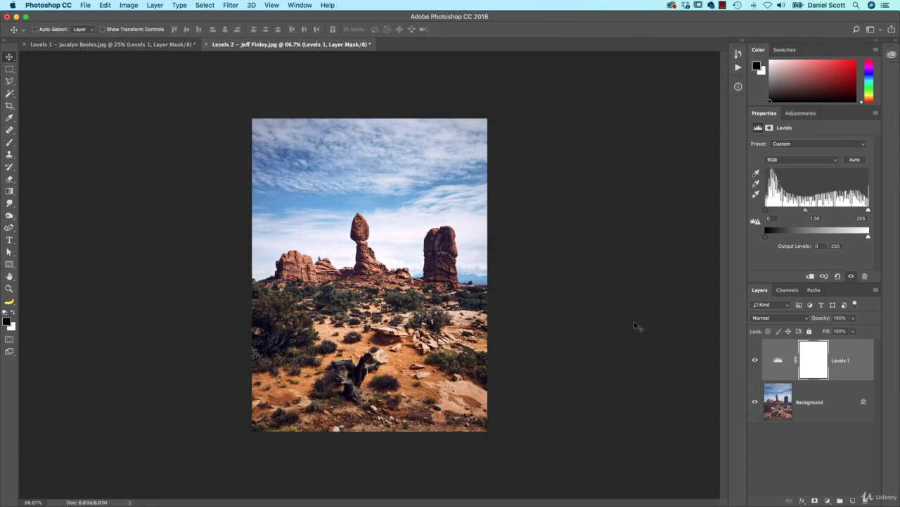